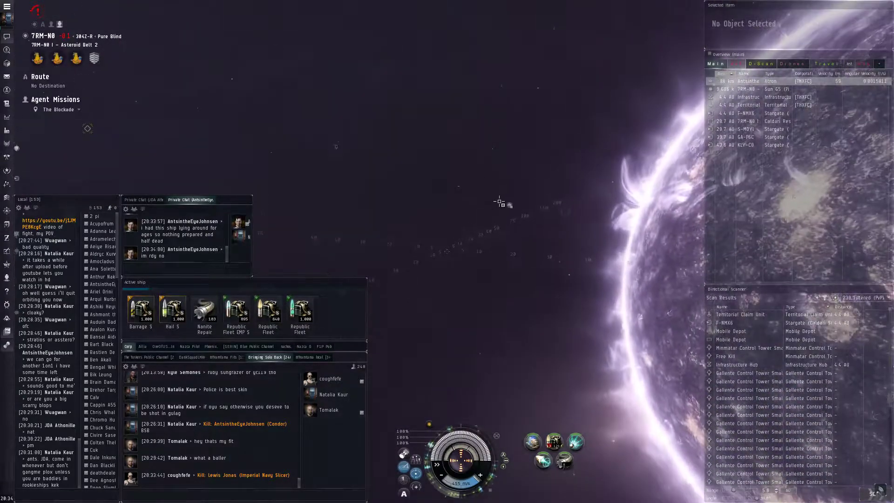
Try locking the Simulated Atron with F1 while closing from about 70 km to 31 km.
key("F1")
left_click_drag(469, 213, 470, 245)
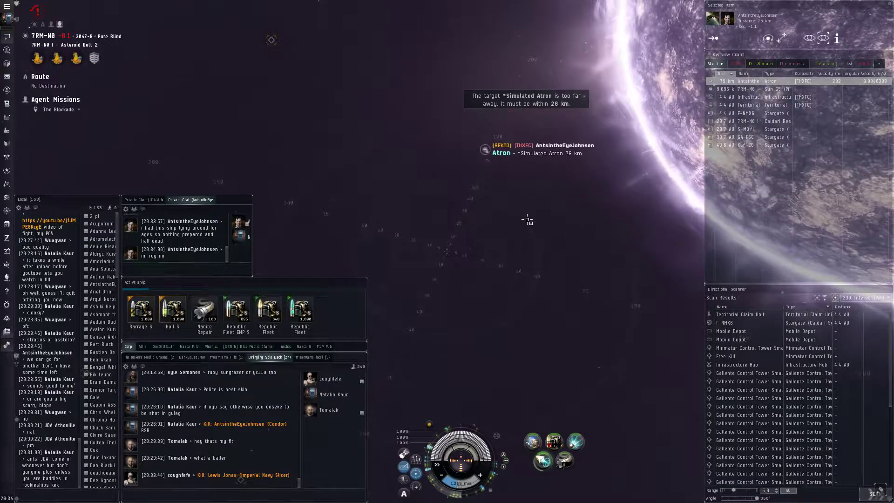
left_click_drag(515, 224, 518, 222)
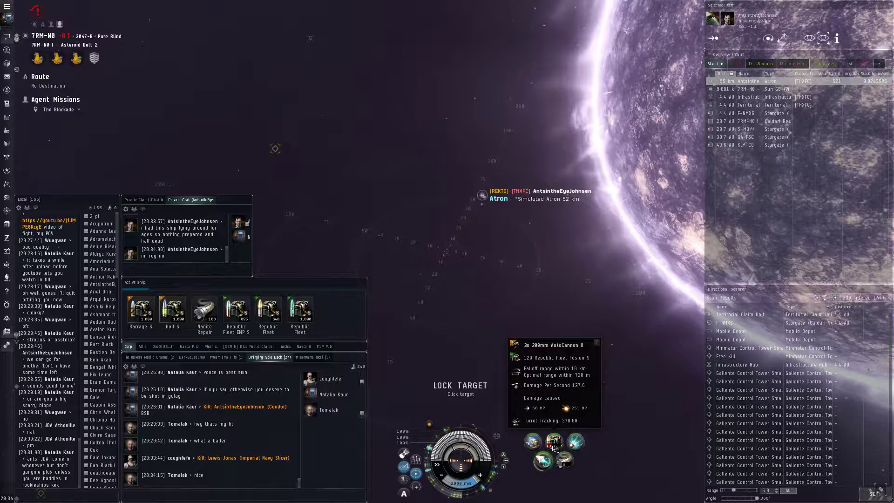
left_click(483, 200)
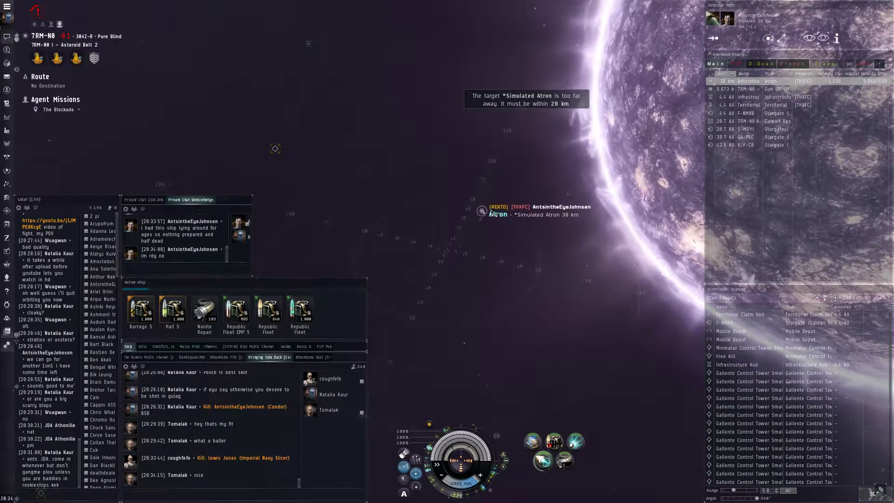
left_click_drag(489, 209, 489, 207)
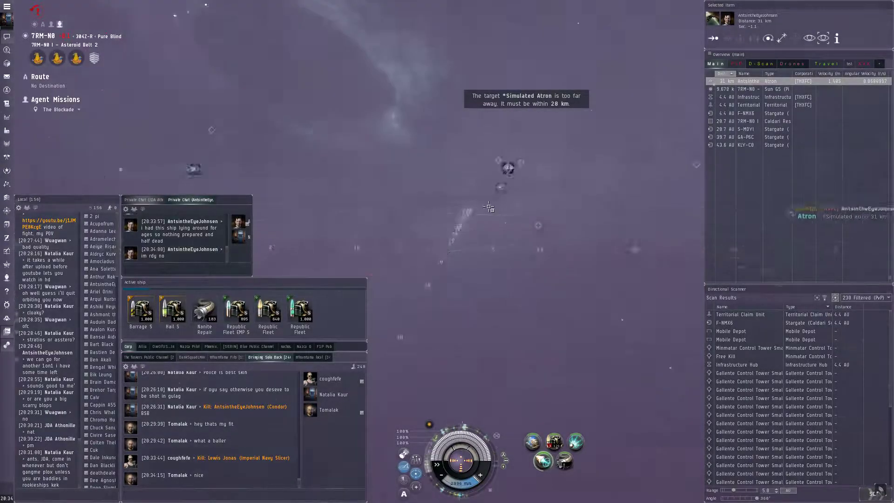
Align the ship toward a chosen point in space, swinging the camera toward the sun.
double_click(488, 207)
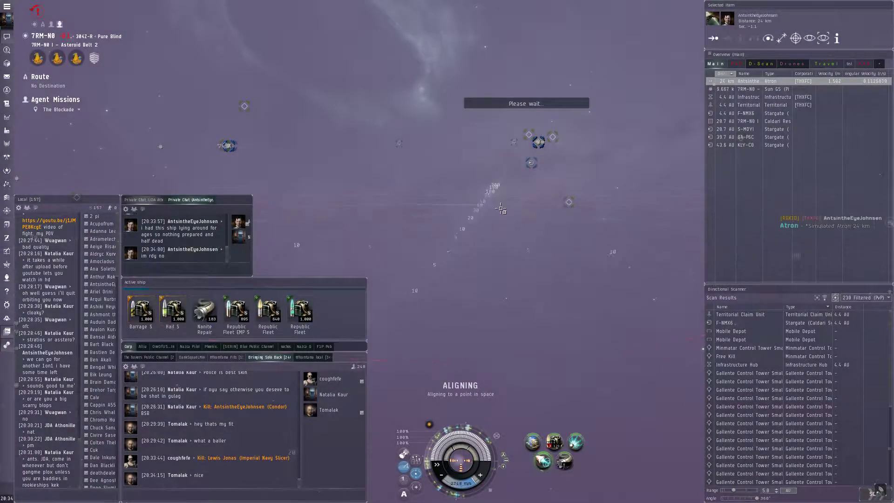
mouse_move(501, 209)
left_mouse_down()
mouse_move(544, 263)
mouse_move(529, 251)
left_mouse_up()
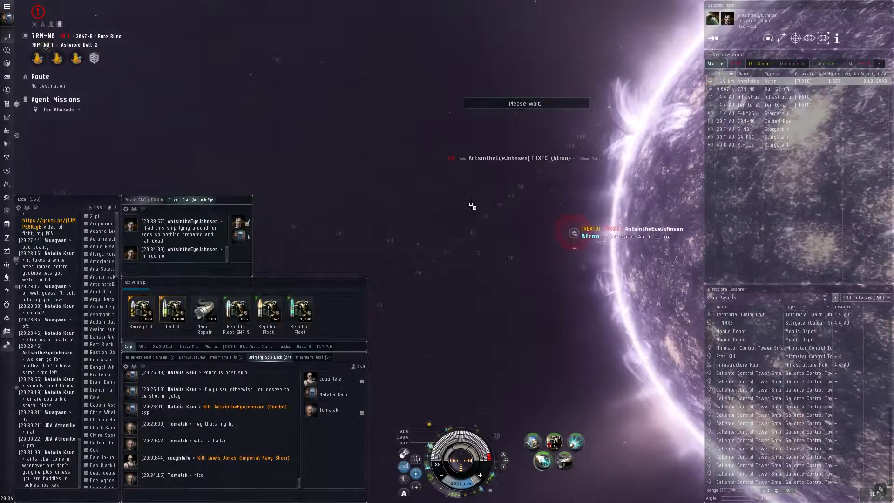
left_click_drag(498, 208, 530, 230)
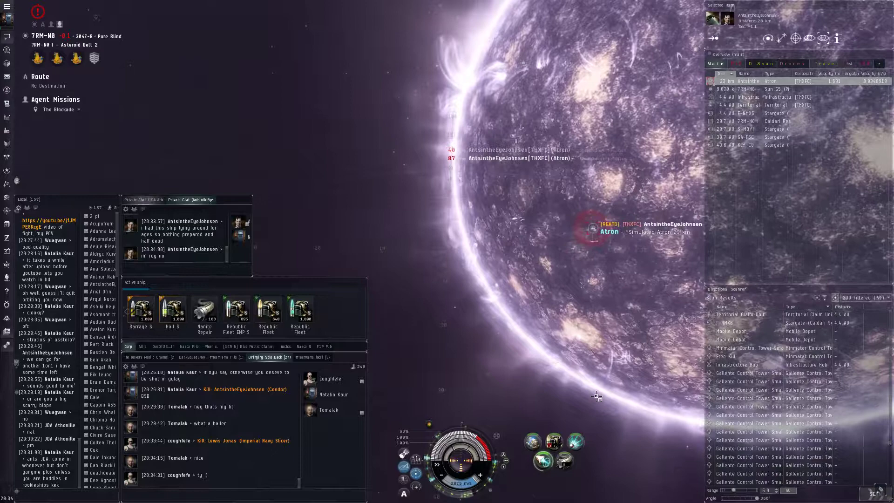
Bring up and dismiss a HUD module's options while circling the camera around the star.
right_click(557, 422)
left_click(556, 421)
left_click_drag(555, 377, 544, 361)
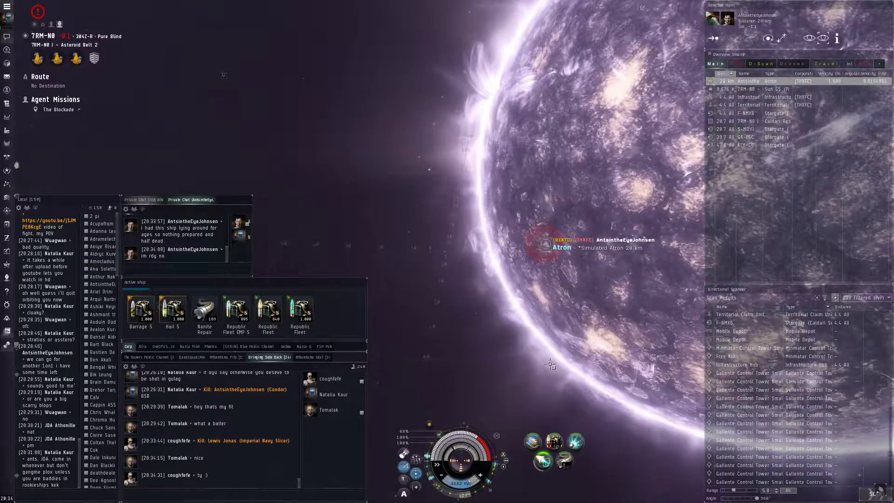
left_click_drag(555, 363, 578, 371)
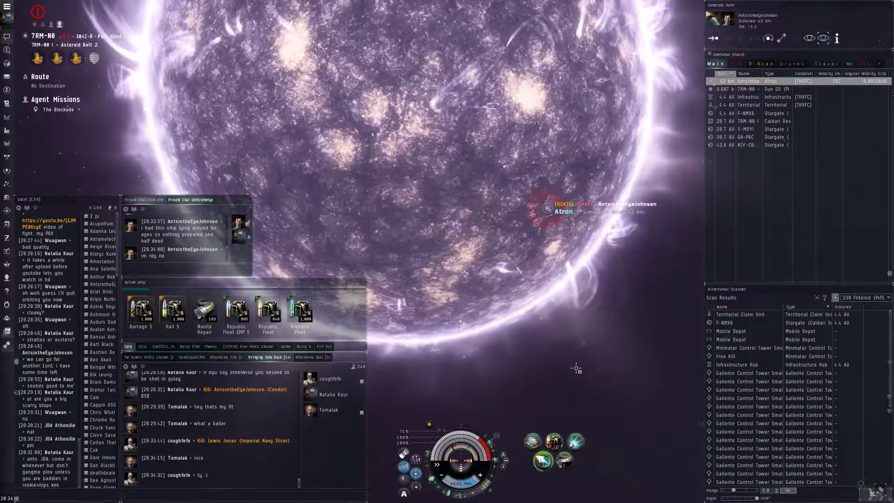
left_click_drag(575, 368, 558, 314)
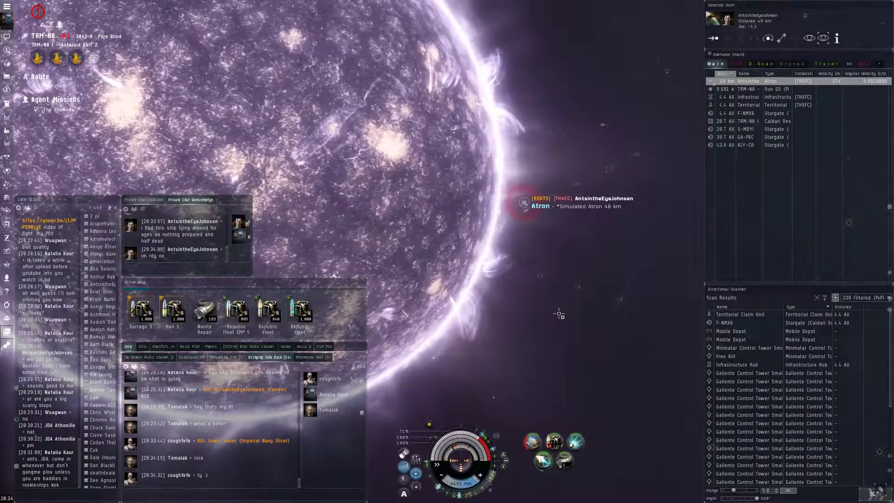
Check the first weapon module's options, then steer toward a new point in space.
right_click(533, 444)
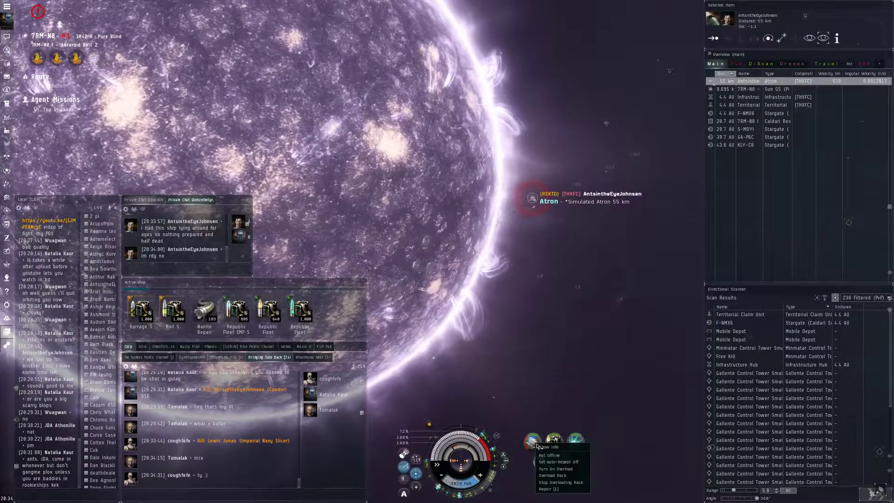
left_click(546, 455)
mouse_move(530, 315)
left_mouse_down()
mouse_move(469, 181)
mouse_move(455, 315)
mouse_move(556, 269)
mouse_move(583, 299)
mouse_move(526, 310)
left_mouse_up()
double_click(454, 314)
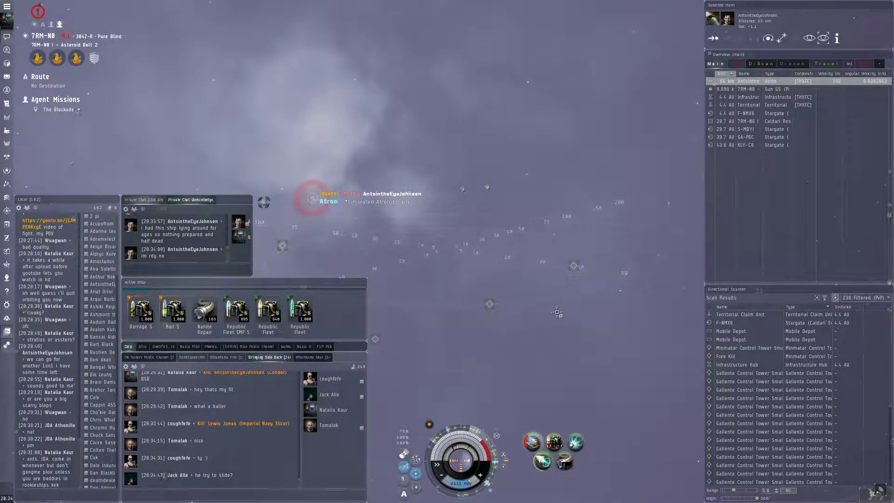
Turn the camera toward the Atron and head toward another point in space.
left_click_drag(557, 312, 550, 303)
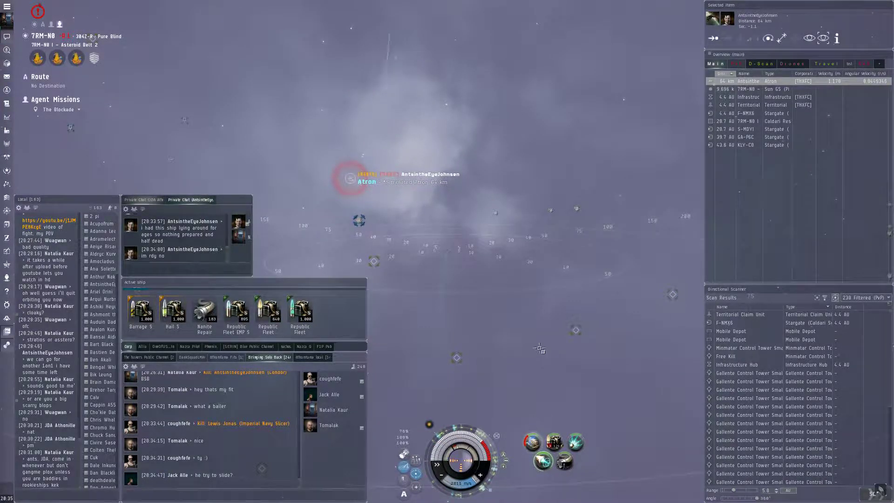
mouse_move(539, 348)
left_mouse_down()
mouse_move(570, 267)
mouse_move(564, 280)
mouse_move(571, 276)
mouse_move(576, 289)
mouse_move(511, 228)
left_mouse_up()
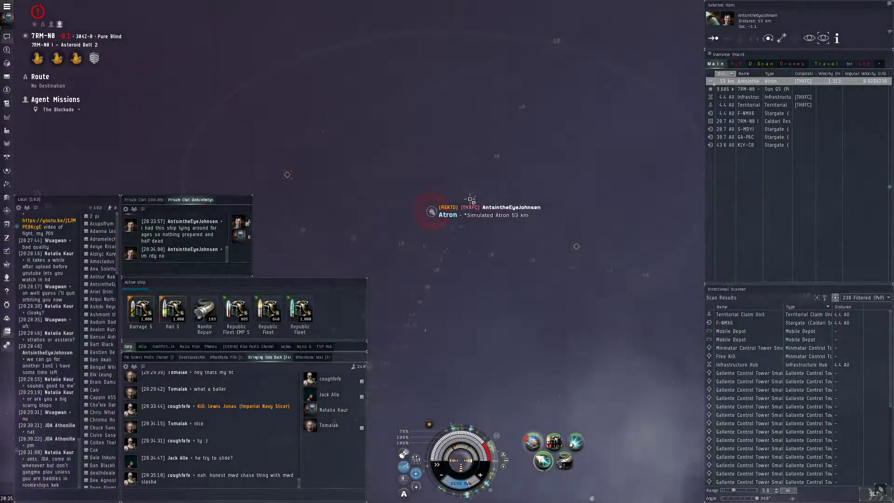
left_click_drag(511, 228, 465, 184)
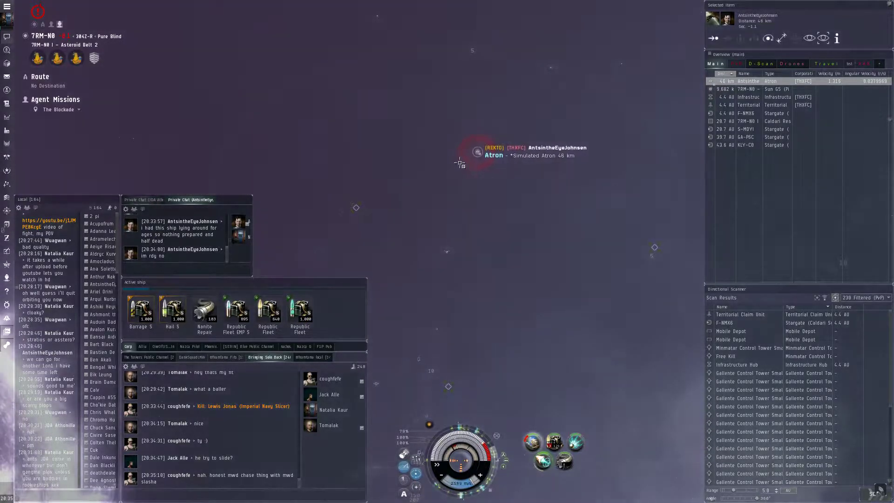
double_click(474, 147)
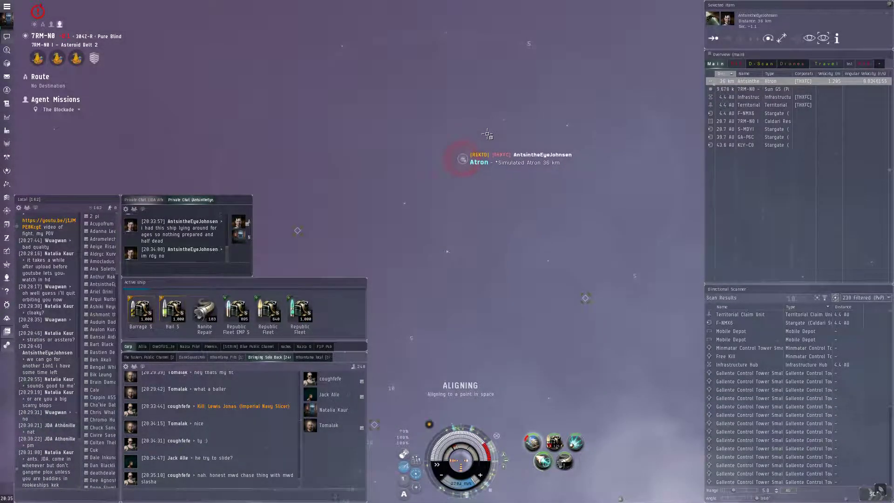
Cancel the module's repair and steer toward a point near the Atron.
right_click(532, 445)
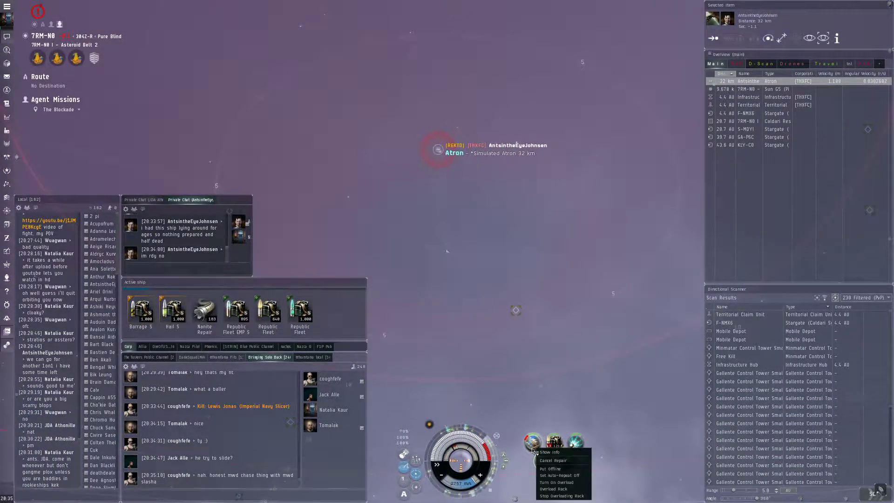
left_click(572, 463)
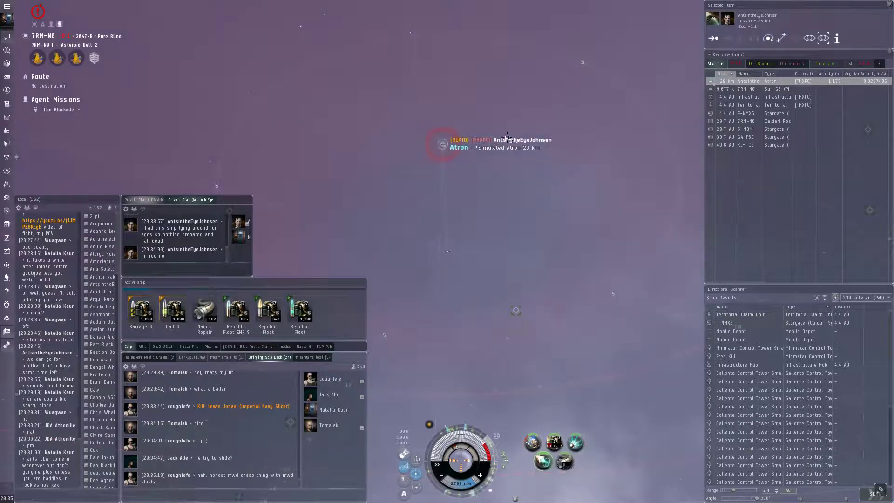
double_click(497, 66)
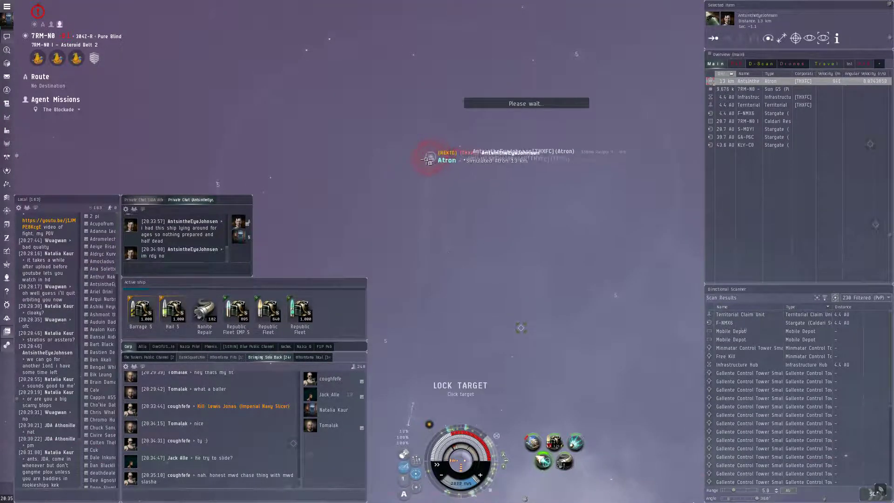
Lock the Simulated Atron, fire the guns at it with F1, and keep maneuvering.
left_click(421, 163)
mouse_move(419, 182)
left_mouse_down()
mouse_move(377, 222)
mouse_move(403, 243)
mouse_move(402, 232)
left_mouse_up()
key("F1")
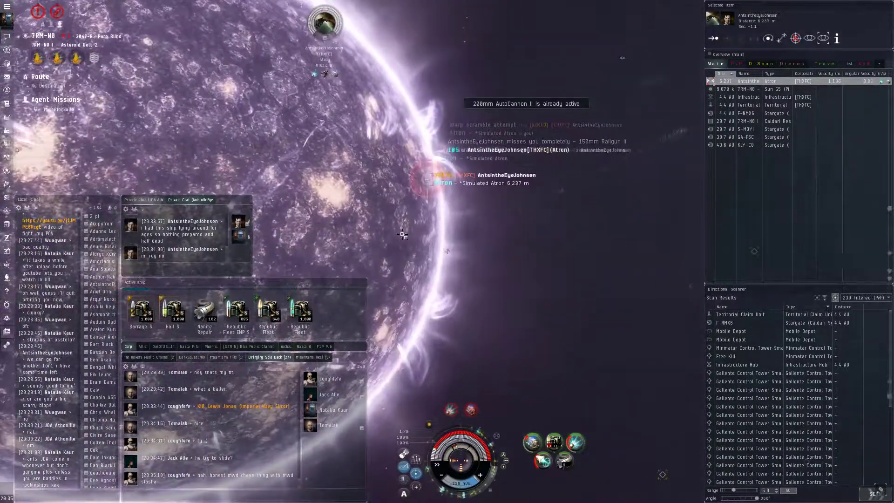
double_click(401, 234)
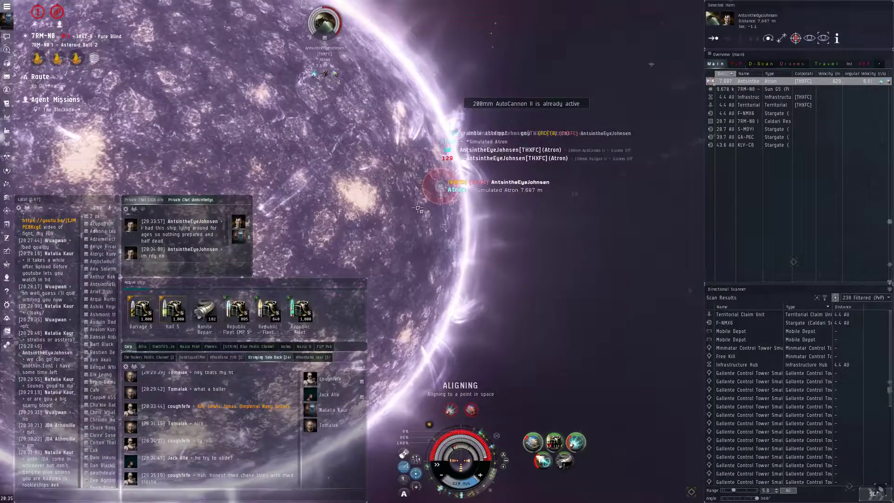
Try scrambling the Atron's warp drive with F2 while following it at about 7 km.
left_click_drag(418, 208, 411, 230)
key("F2")
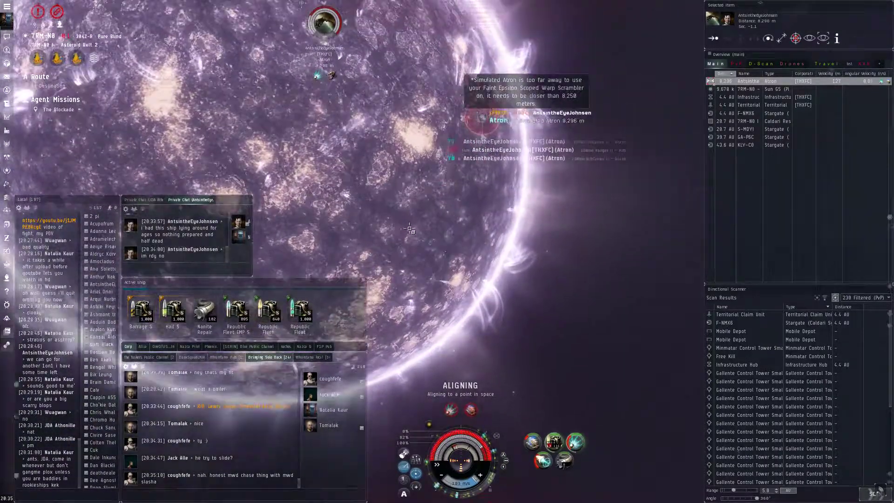
left_click_drag(410, 233, 418, 228)
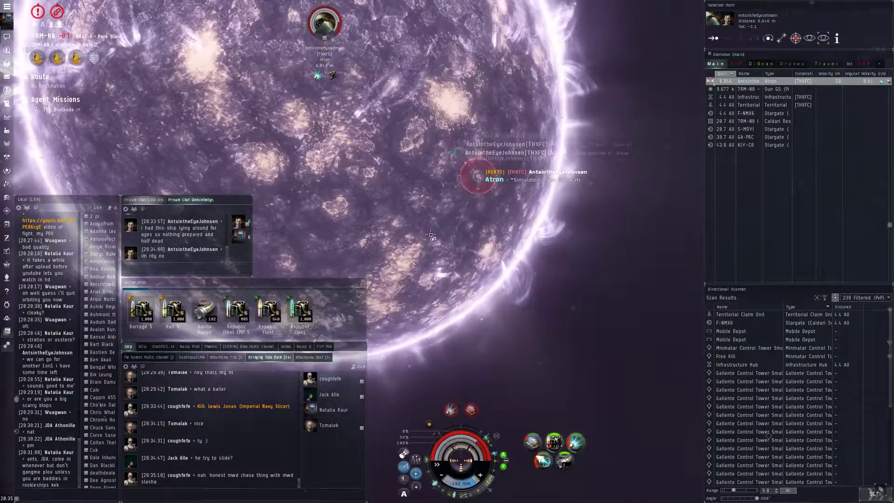
left_click_drag(415, 228, 495, 231)
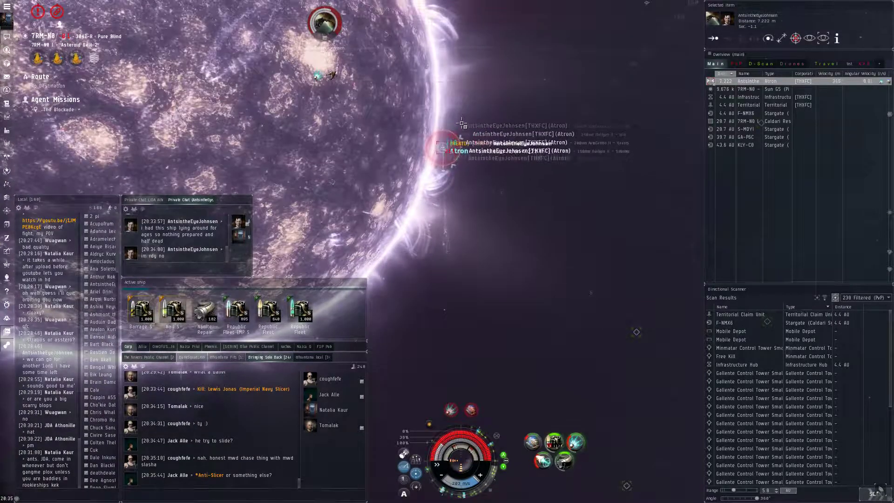
left_click_drag(463, 126, 467, 243)
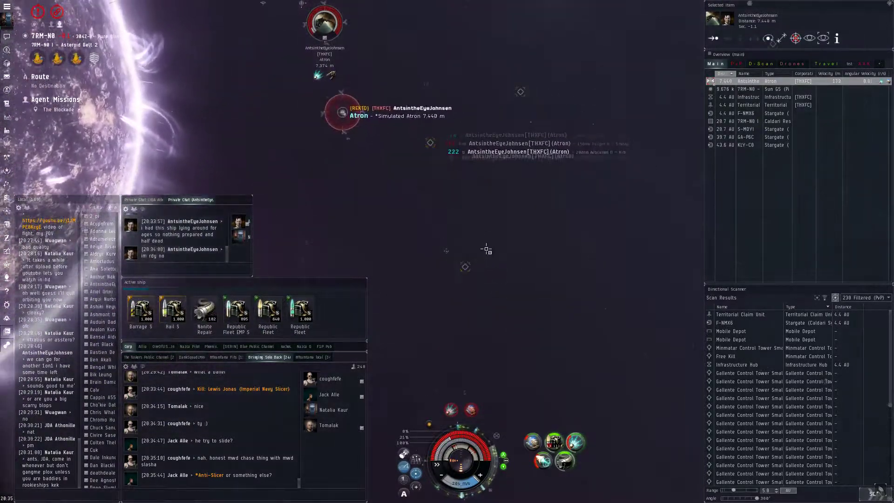
Keep maneuvering and toggle the armor repairer with F2 as armor drops.
double_click(496, 249)
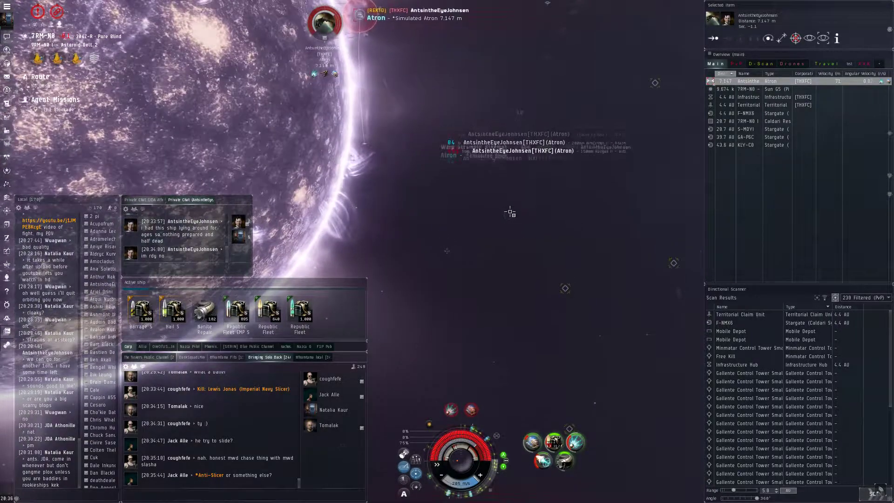
key("F2")
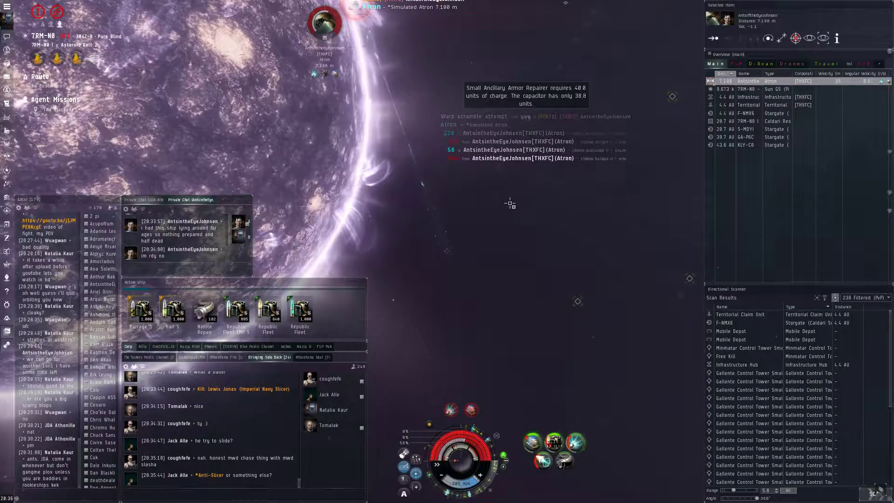
key("F2")
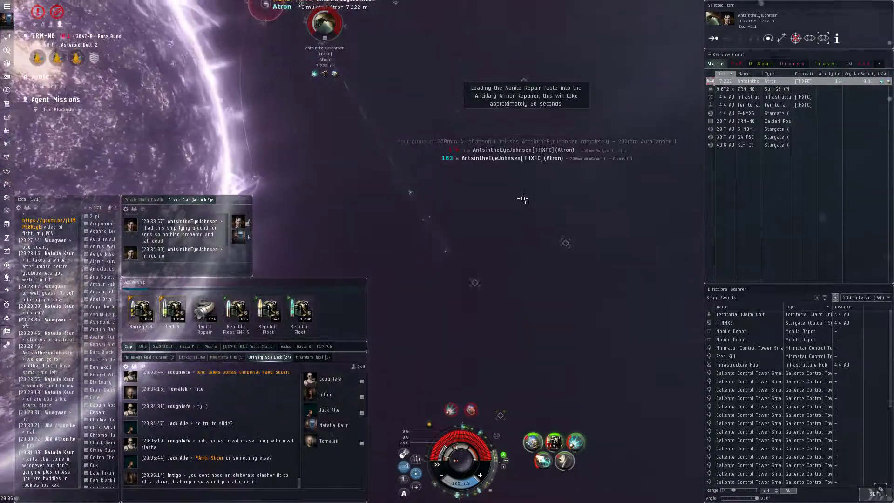
left_click_drag(506, 201, 563, 201)
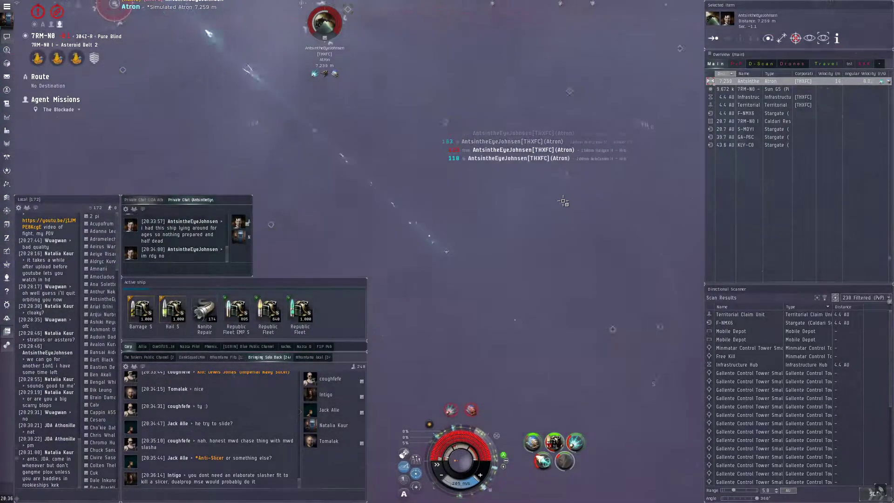
Click the Simulated Atron's bracket as the ship explodes and the capsule warps off.
left_click(532, 160)
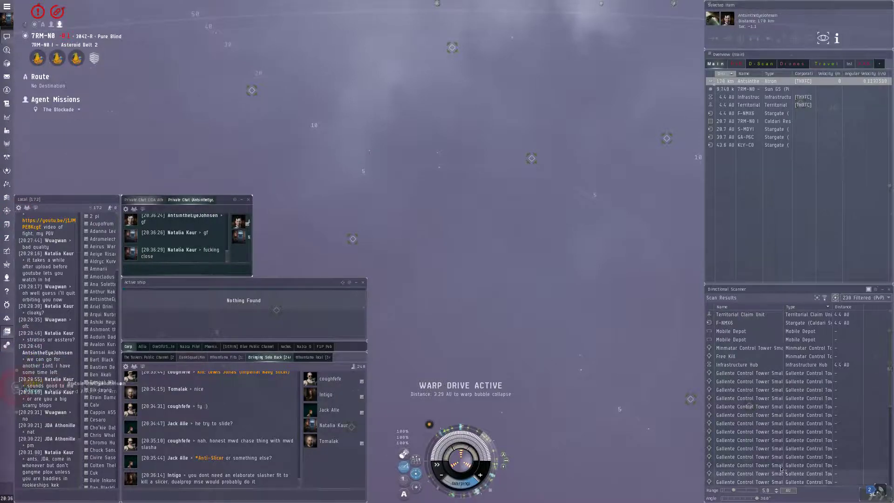
Open the Rifter's kill report from the 'Kill report available' entry in Notification History.
left_click(872, 491)
left_click(810, 364)
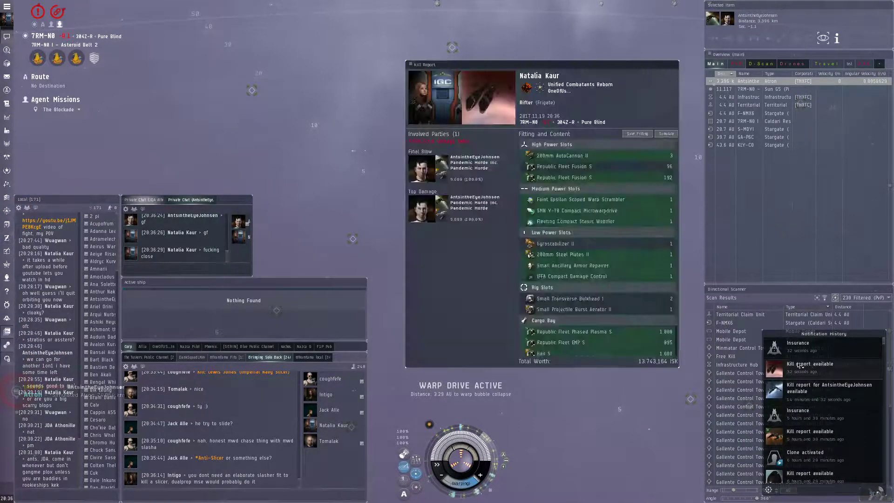